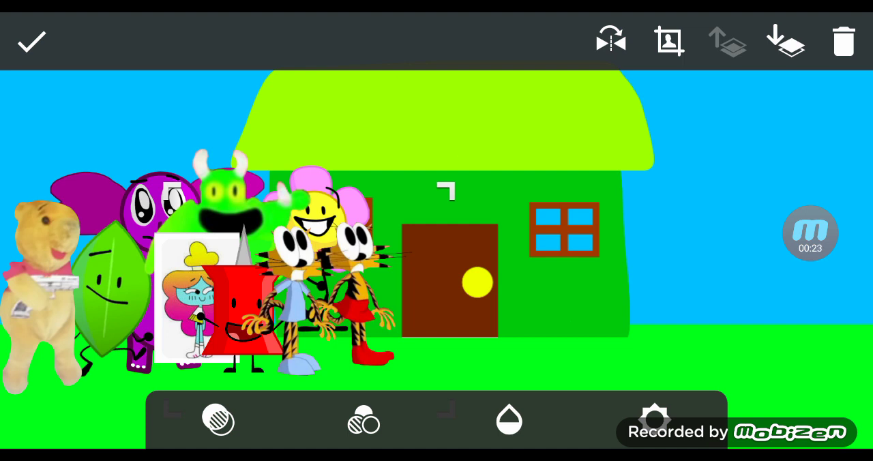
# - Nudge the twin cats slightly right, then select the flower and teddy bear stickers
pyautogui.moveTo(327, 293); pyautogui.dragTo(338, 293)
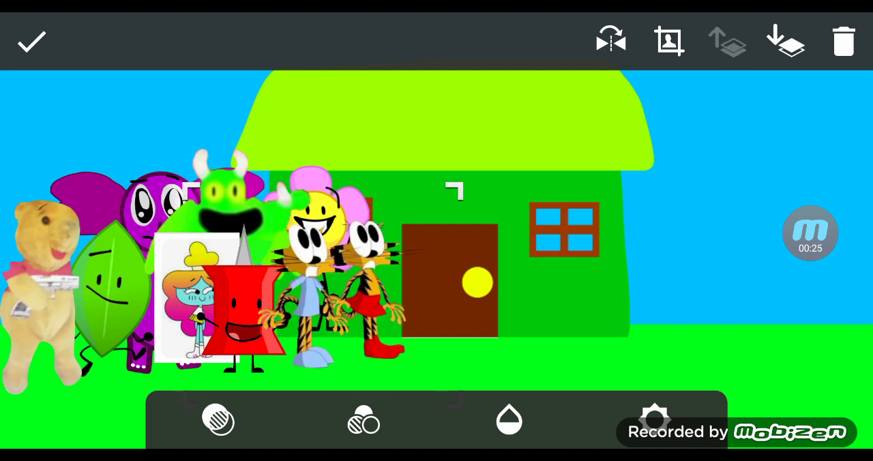
pyautogui.click(317, 225)
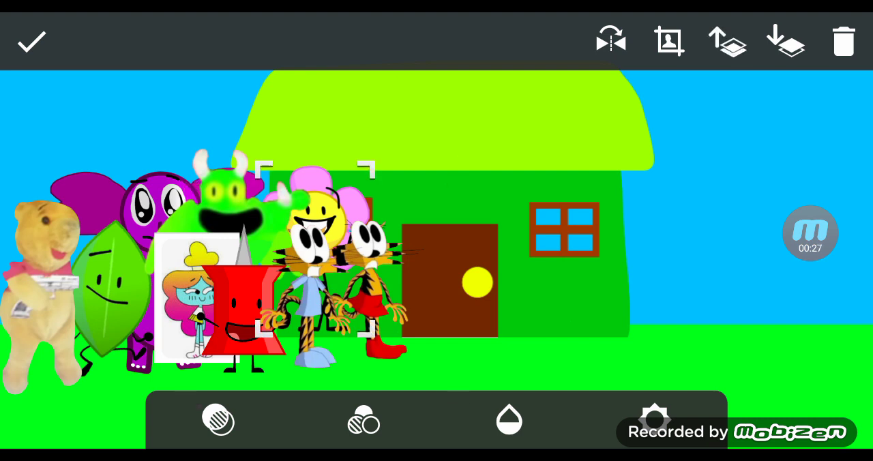
pyautogui.click(48, 300)
# - Rotate the leaf character upright and move the red pin character toward the door
pyautogui.click(109, 294)
pyautogui.moveTo(109, 341); pyautogui.dragTo(123, 327)
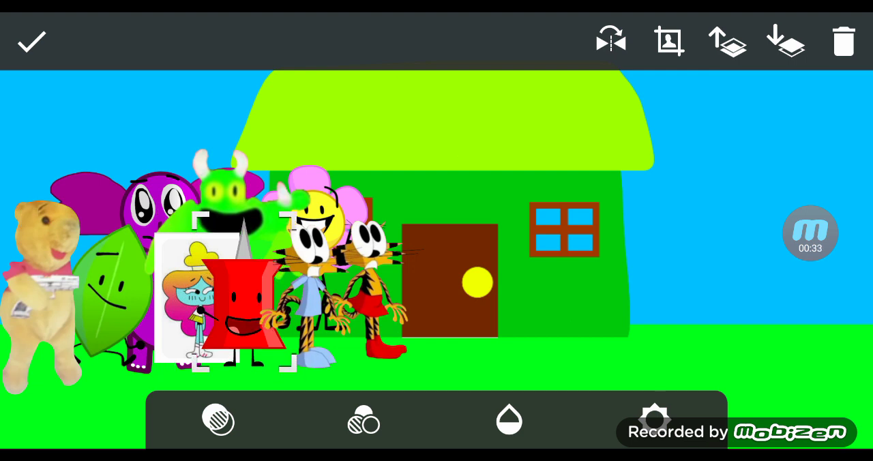
pyautogui.moveTo(246, 307)
pyautogui.mouseDown()
pyautogui.moveTo(409, 348)
pyautogui.moveTo(253, 293)
pyautogui.mouseUp()
pyautogui.click(811, 234)
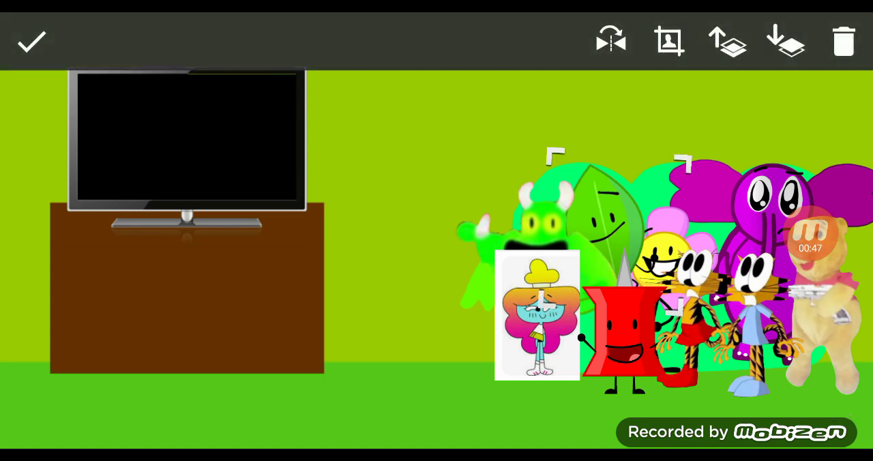
# - Raise the leaf character higher in the group and shrink it slightly
pyautogui.moveTo(611, 208)
pyautogui.mouseDown()
pyautogui.moveTo(620, 188)
pyautogui.moveTo(605, 191)
pyautogui.mouseUp()
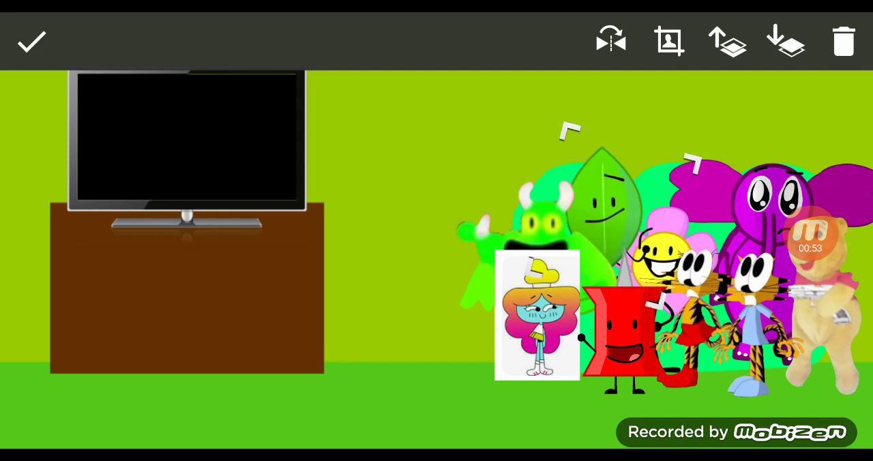
pyautogui.moveTo(611, 198); pyautogui.dragTo(604, 205)
pyautogui.click(812, 238)
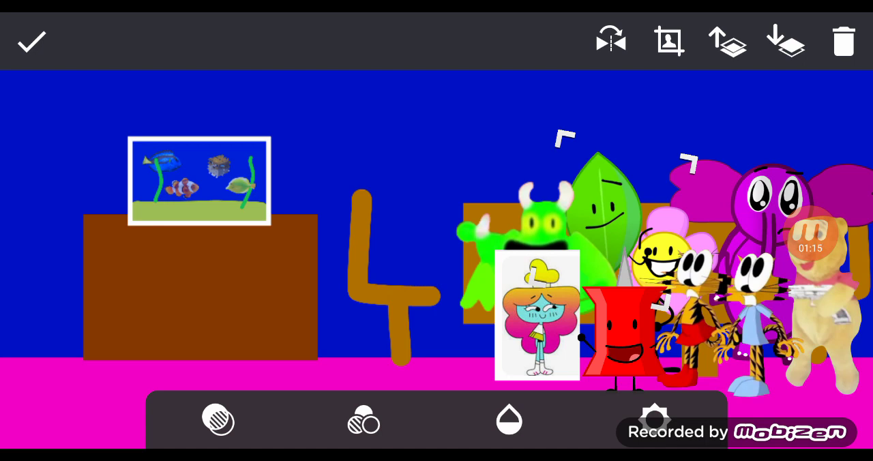
# - Select the leaf character and bring it to the front of the sticker stack
pyautogui.click(604, 205)
pyautogui.click(787, 41)
pyautogui.click(811, 236)
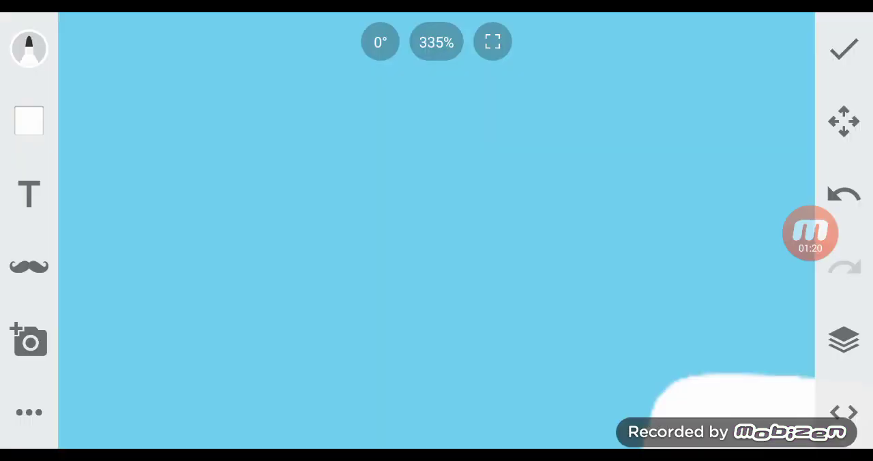
# - View the scene at 100% and nudge the leaf character slightly
pyautogui.click(493, 42)
pyautogui.click(604, 205)
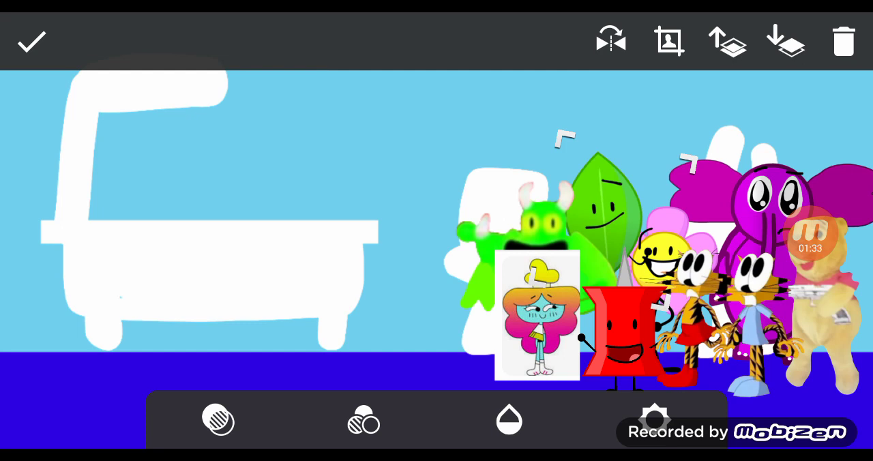
pyautogui.moveTo(604, 204); pyautogui.dragTo(601, 210)
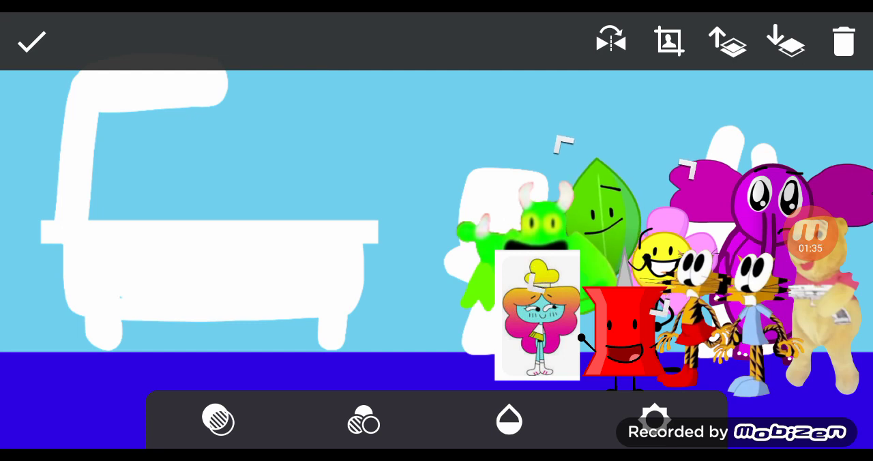
# - Select the framed portrait sticker, then reselect the leaf character
pyautogui.click(538, 317)
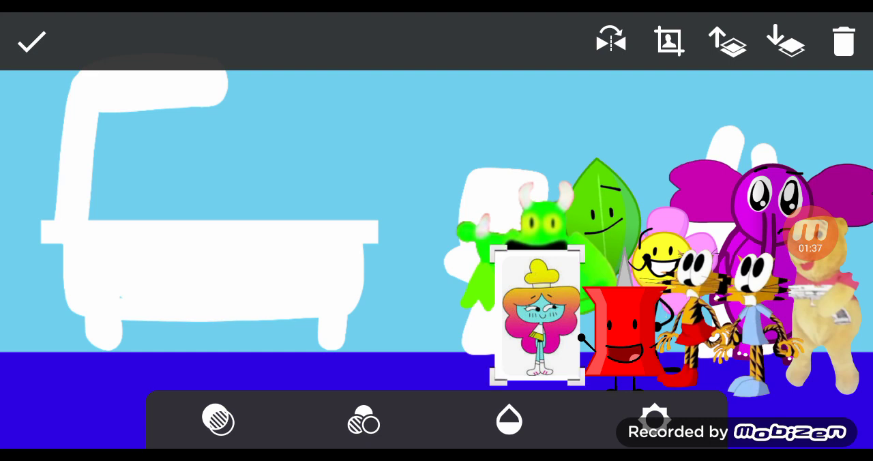
pyautogui.click(812, 237)
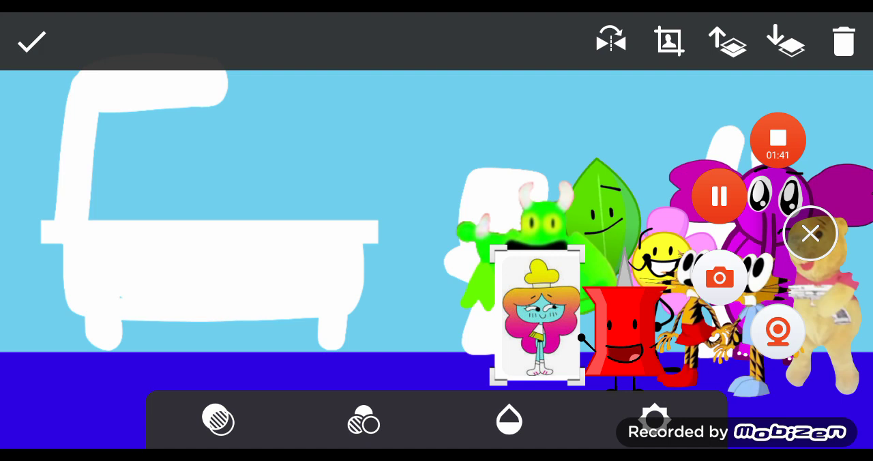
pyautogui.click(811, 235)
pyautogui.click(604, 204)
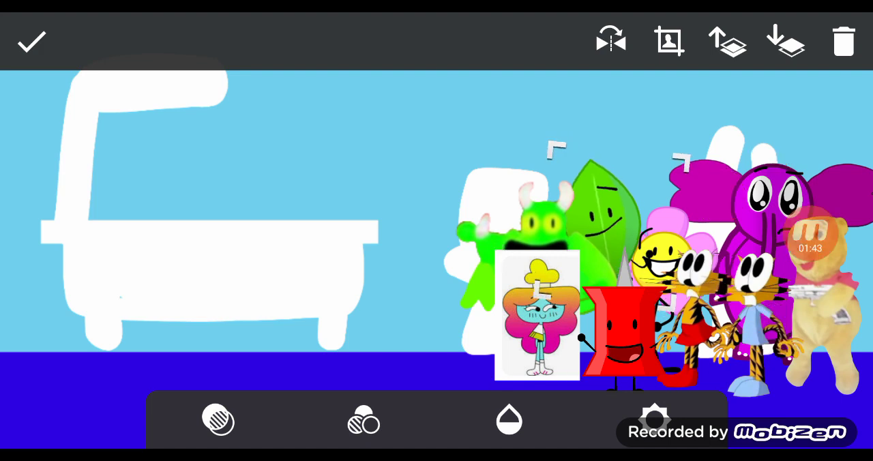
pyautogui.click(812, 235)
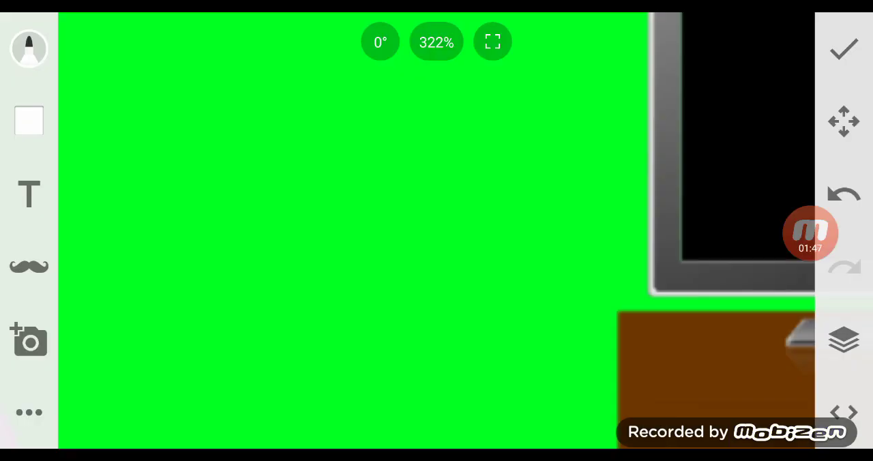
# - At 100% view, shrink the teddy bear and move the leaf character beside the flower
pyautogui.click(492, 42)
pyautogui.click(844, 123)
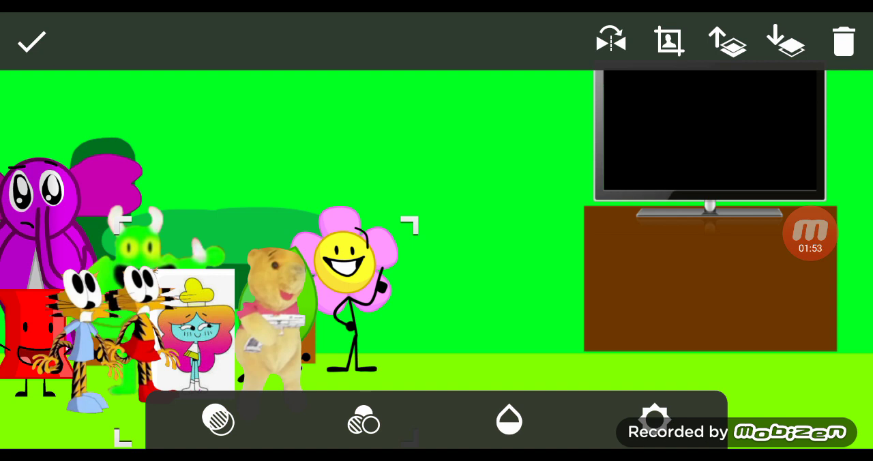
pyautogui.moveTo(409, 226); pyautogui.dragTo(334, 239)
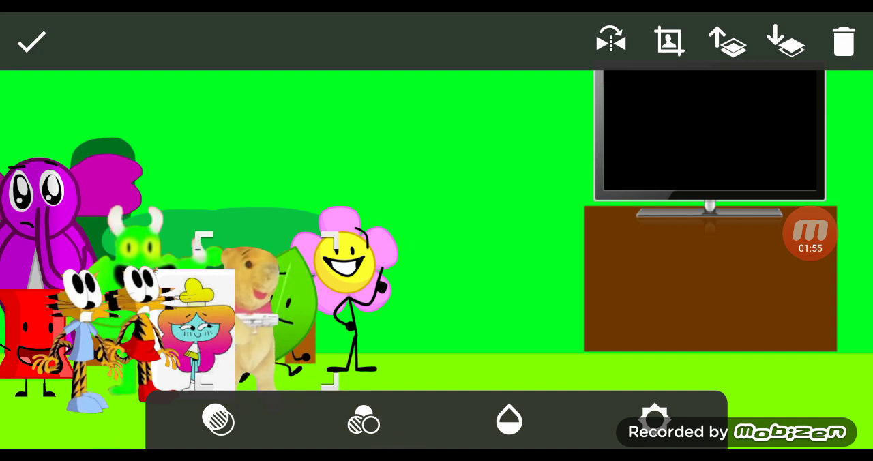
pyautogui.moveTo(293, 307); pyautogui.dragTo(304, 311)
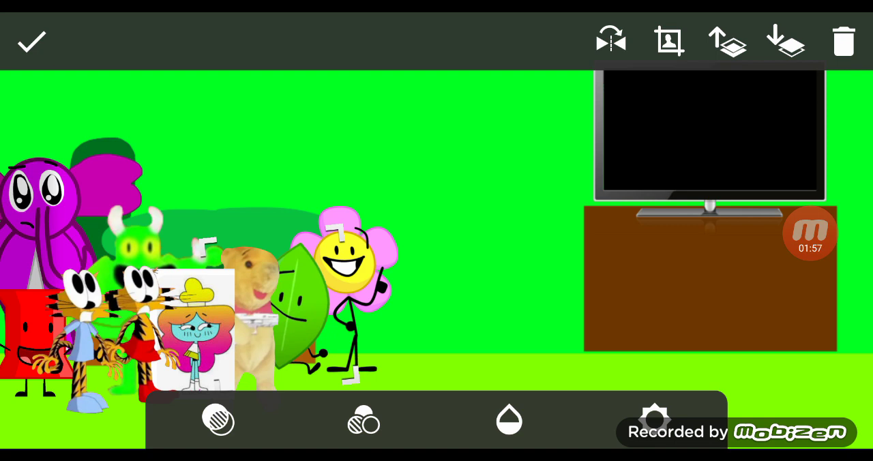
pyautogui.moveTo(300, 307)
pyautogui.mouseDown()
pyautogui.moveTo(389, 320)
pyautogui.moveTo(300, 300)
pyautogui.mouseUp()
# - Place the leaf behind the flower, enlarge it slightly, and send it one layer back
pyautogui.click(810, 235)
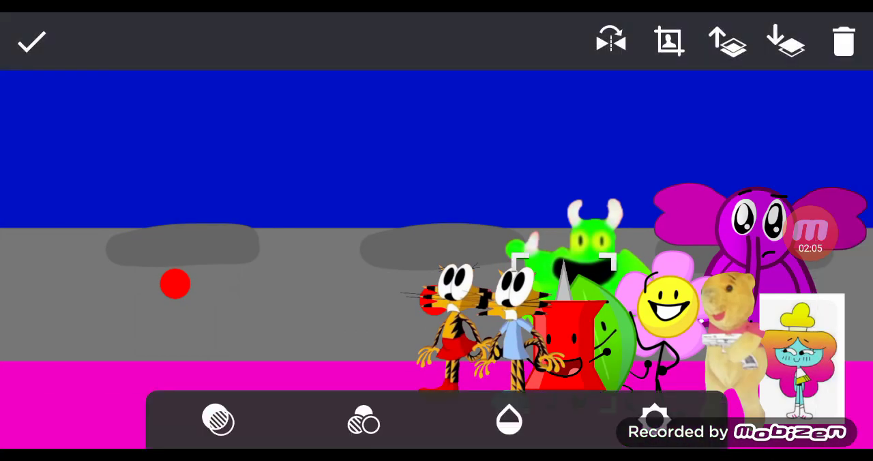
pyautogui.click(788, 41)
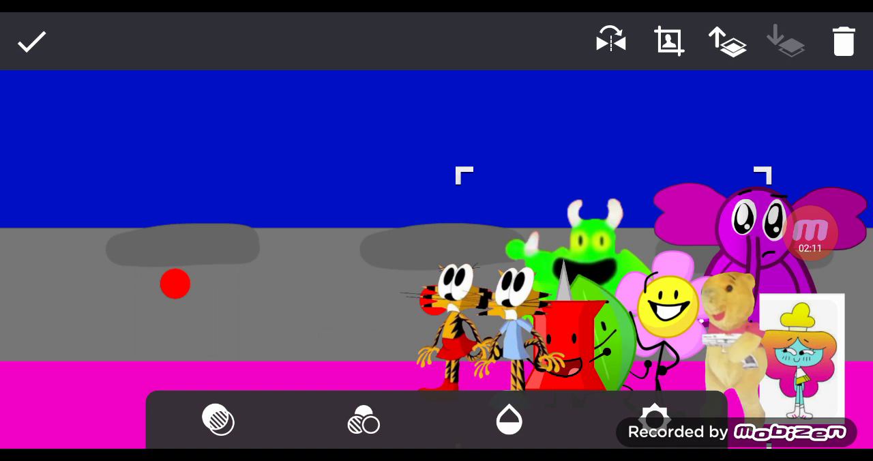
pyautogui.click(604, 321)
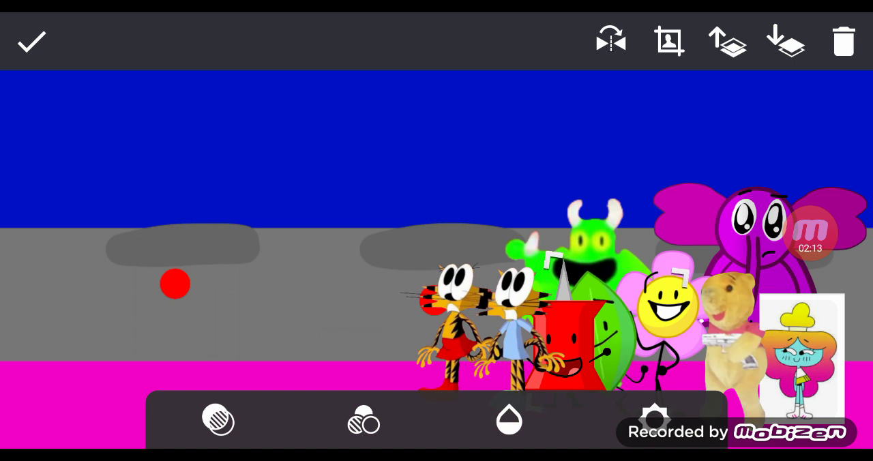
pyautogui.moveTo(554, 259); pyautogui.dragTo(549, 251)
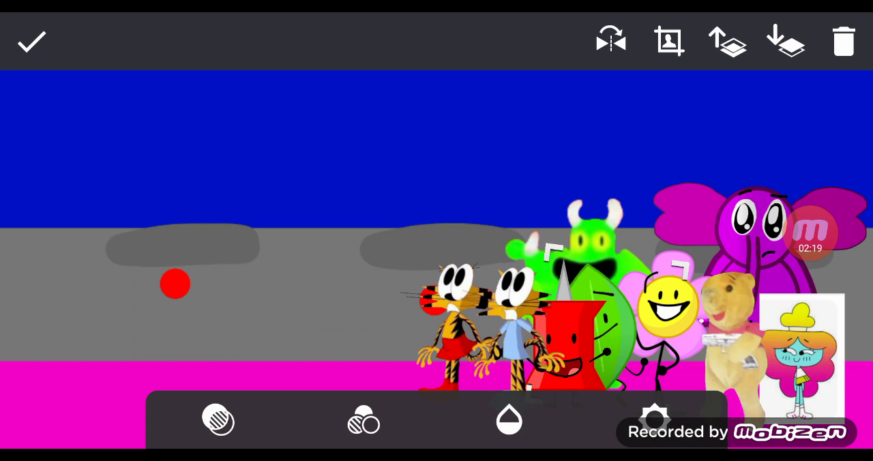
pyautogui.click(788, 42)
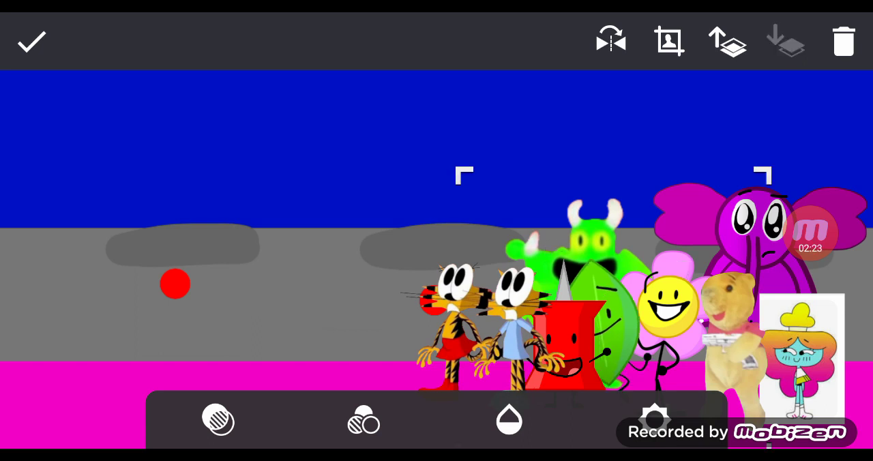
# - Move the green monster out of the group to stand alone at the left
pyautogui.moveTo(593, 260); pyautogui.dragTo(307, 280)
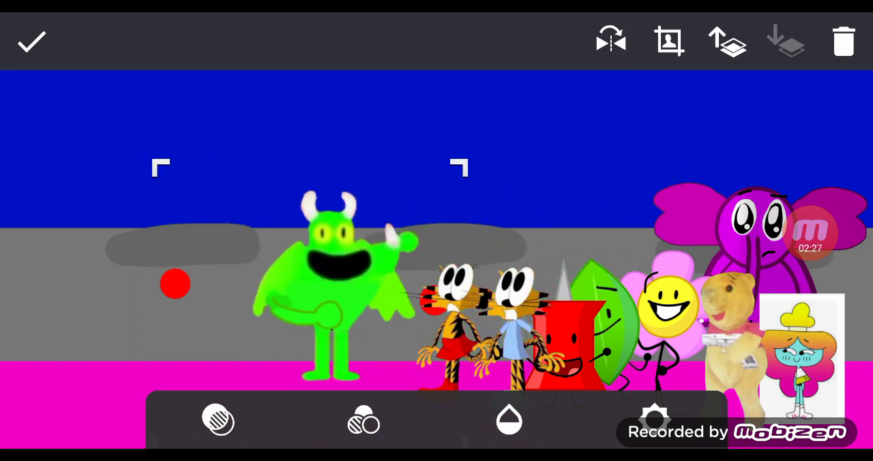
pyautogui.moveTo(327, 287)
pyautogui.mouseDown()
pyautogui.moveTo(389, 286)
pyautogui.moveTo(307, 280)
pyautogui.mouseUp()
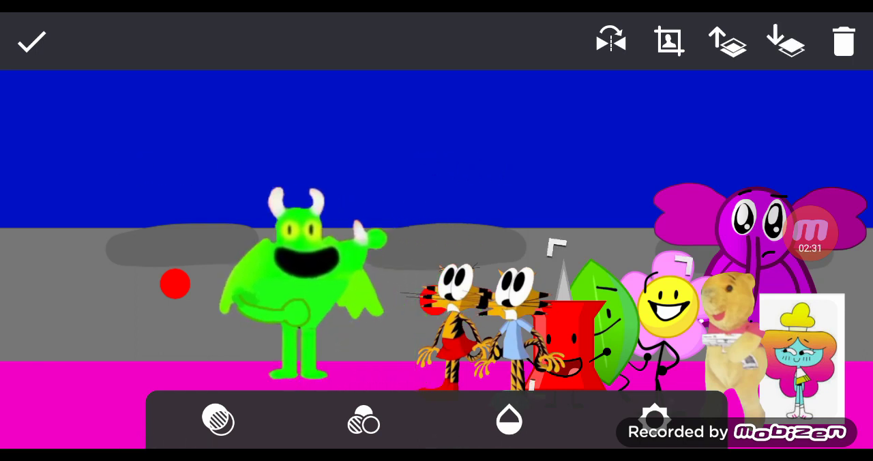
pyautogui.click(785, 41)
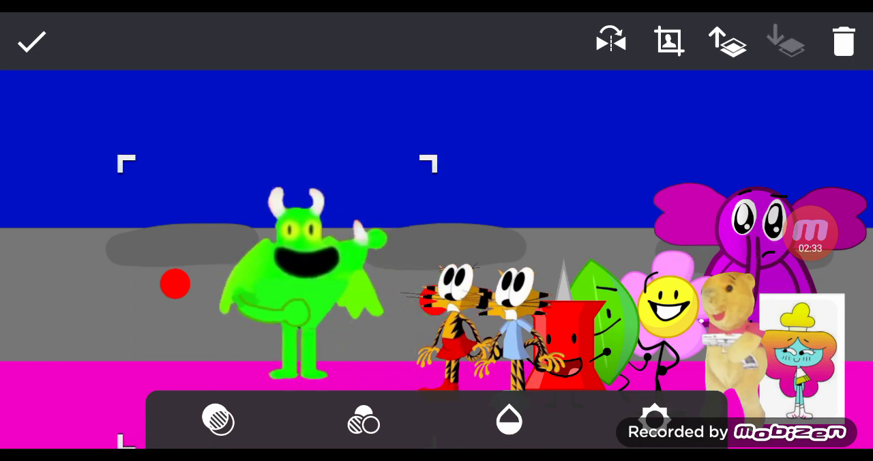
# - Reposition and tilt the leaf sticker so it overlaps the flower
pyautogui.click(614, 300)
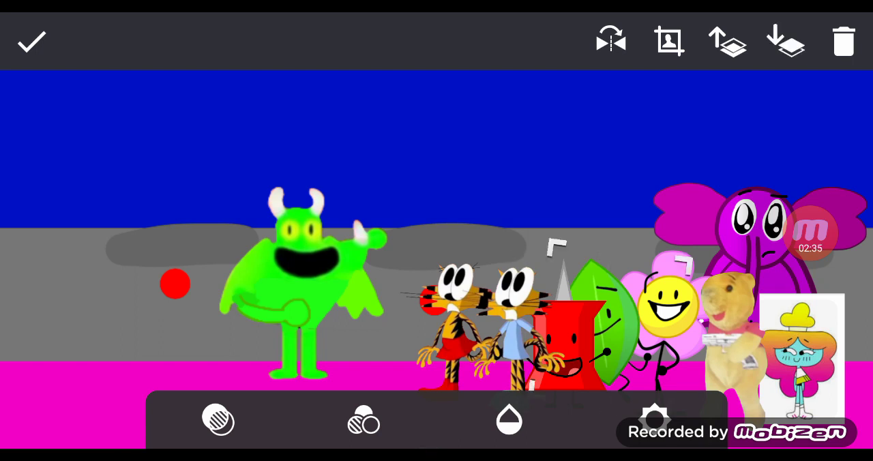
pyautogui.moveTo(607, 320); pyautogui.dragTo(610, 287)
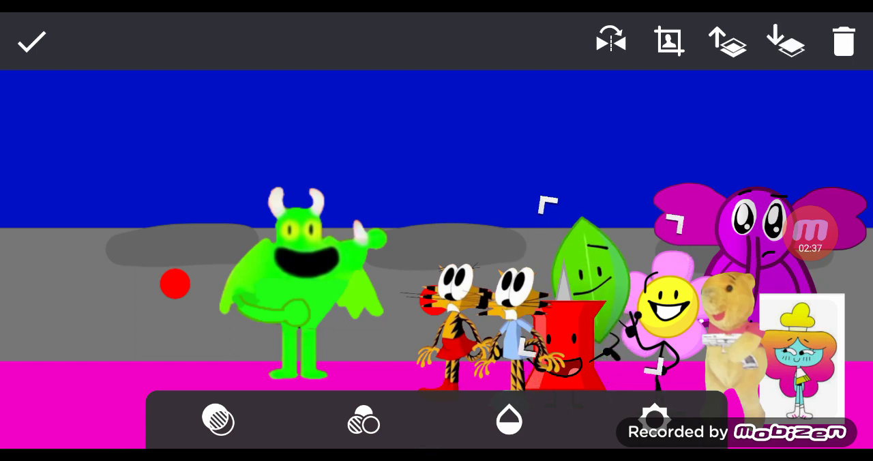
pyautogui.moveTo(607, 294); pyautogui.dragTo(613, 307)
pyautogui.click(567, 328)
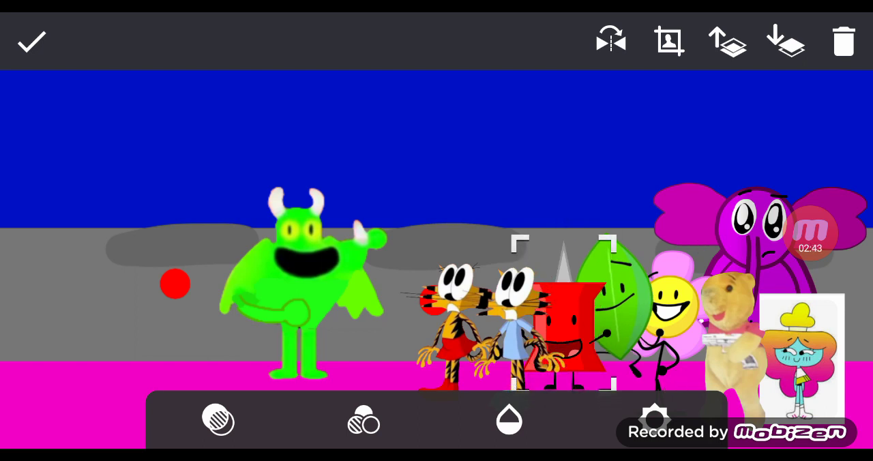
pyautogui.click(618, 300)
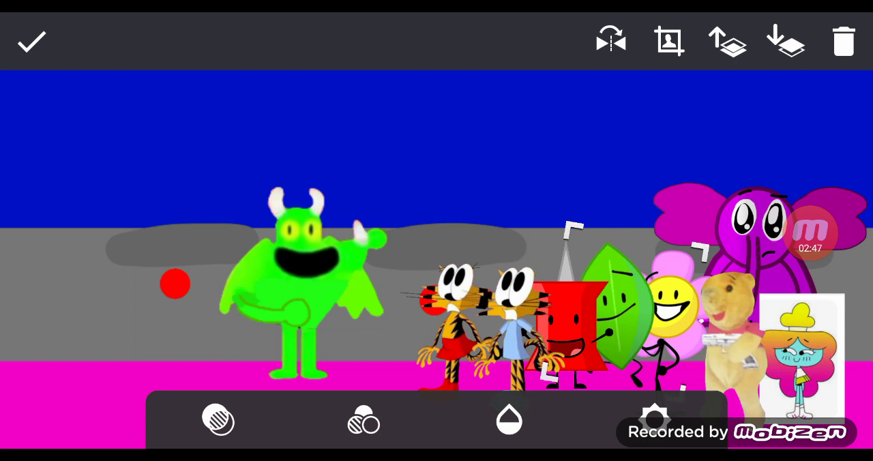
pyautogui.moveTo(617, 307)
pyautogui.mouseDown()
pyautogui.moveTo(853, 348)
pyautogui.moveTo(634, 320)
pyautogui.moveTo(631, 310)
pyautogui.moveTo(635, 317)
pyautogui.mouseUp()
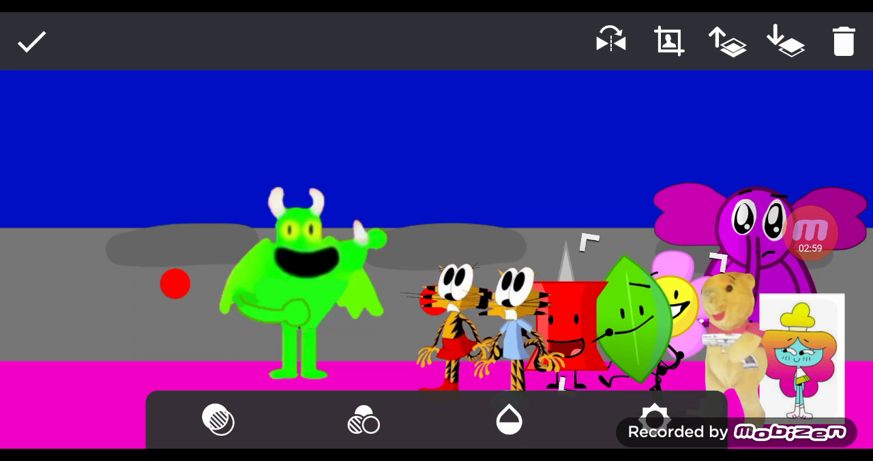
# - Enlarge the tiger pair, move the purple elephant behind the pin and leaf, then reselect the tigers
pyautogui.moveTo(588, 243); pyautogui.dragTo(609, 212)
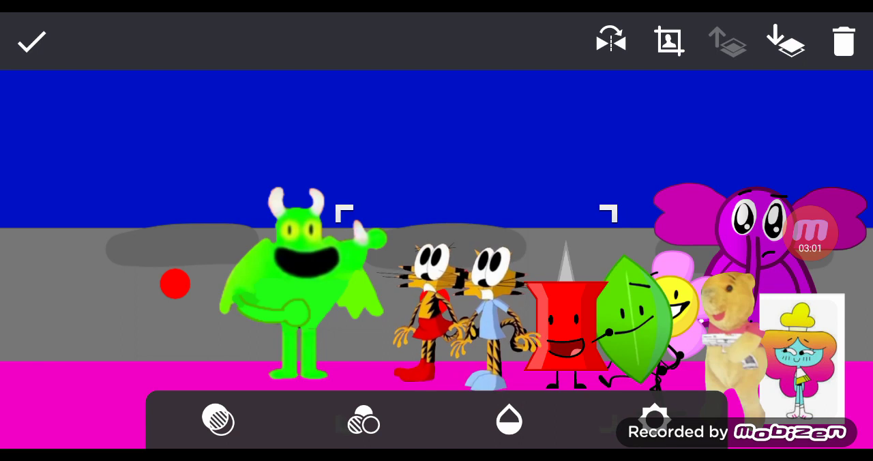
pyautogui.click(757, 232)
pyautogui.moveTo(757, 232); pyautogui.dragTo(621, 218)
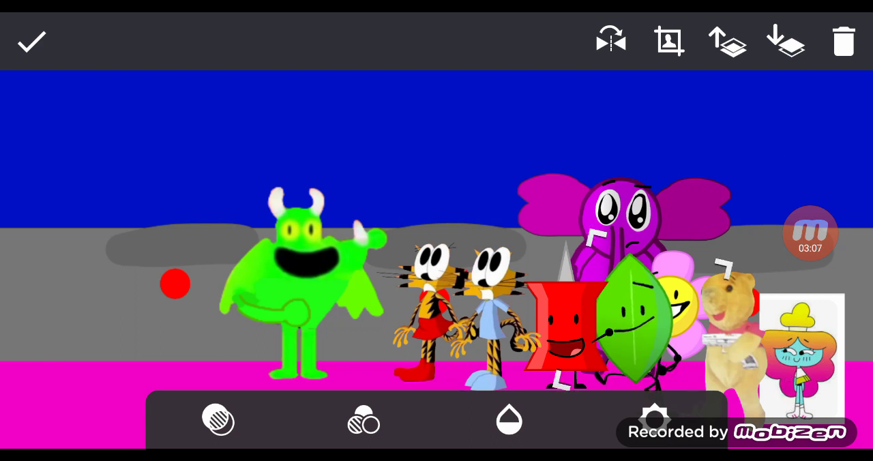
pyautogui.moveTo(621, 218); pyautogui.dragTo(634, 219)
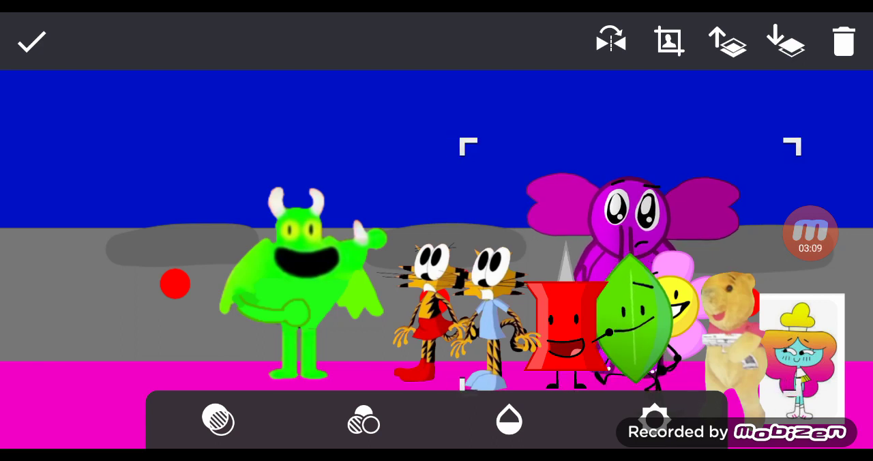
pyautogui.click(617, 212)
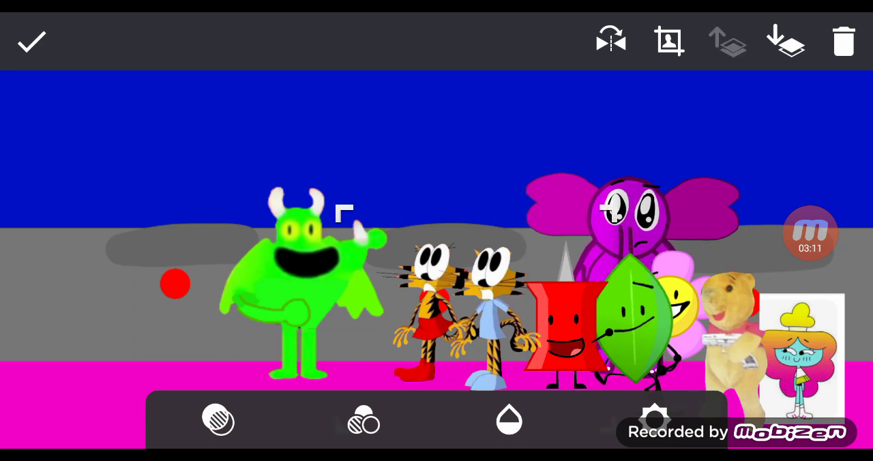
pyautogui.click(811, 235)
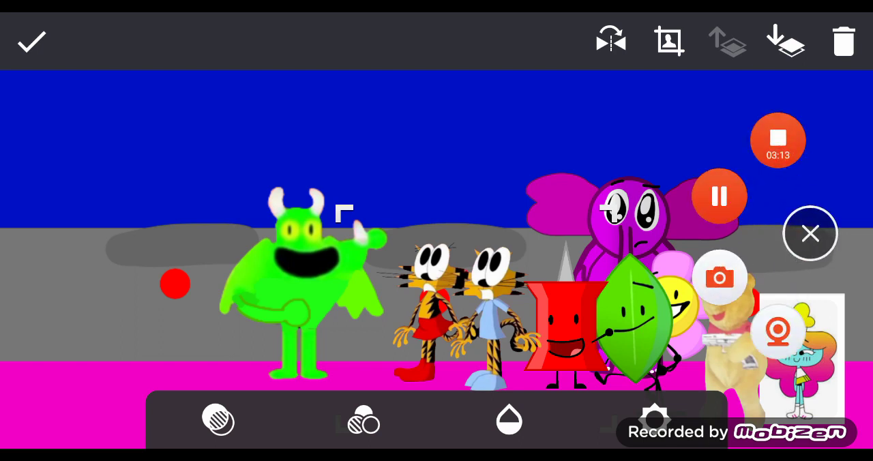
pyautogui.click(811, 235)
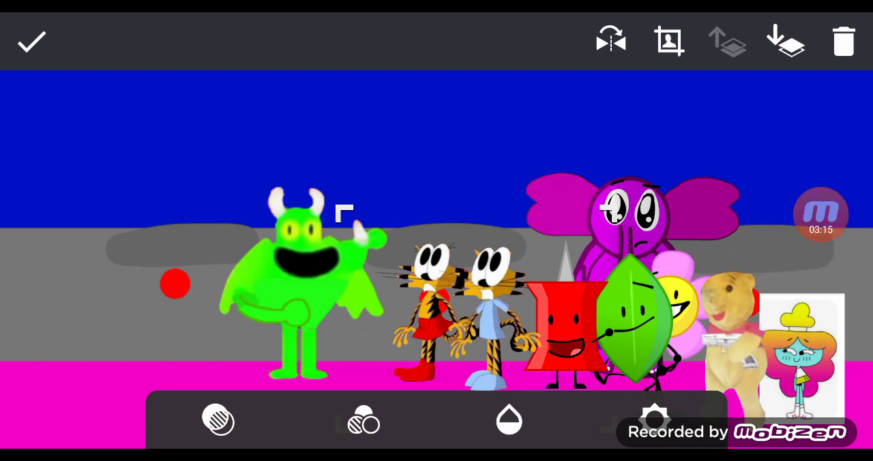